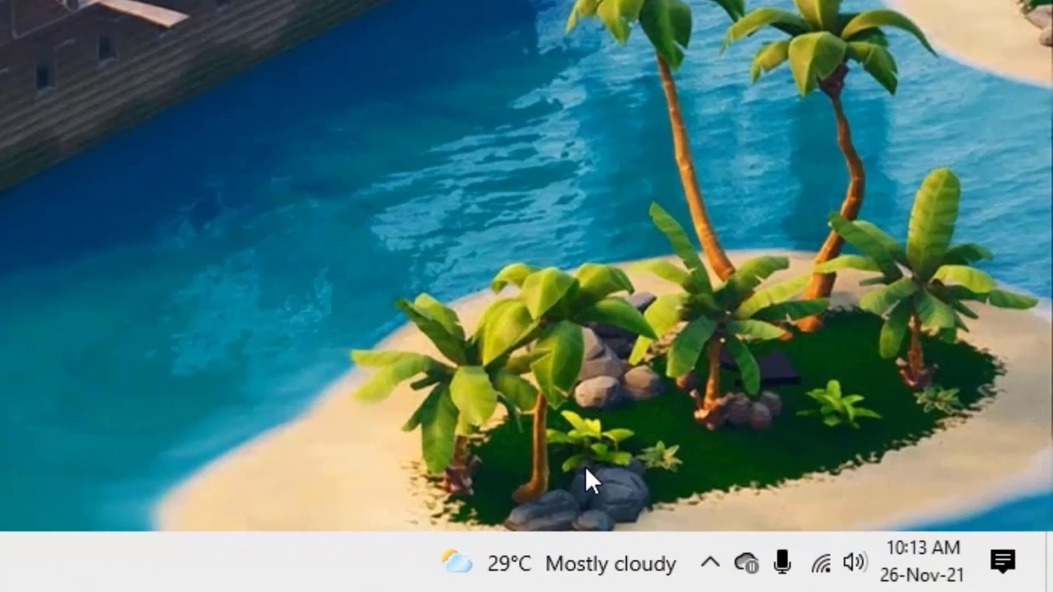
Step: Turn Defender real-time virus protection back on and start a quick threat scan
{"action": "left_click", "coordinate": [708, 566]}
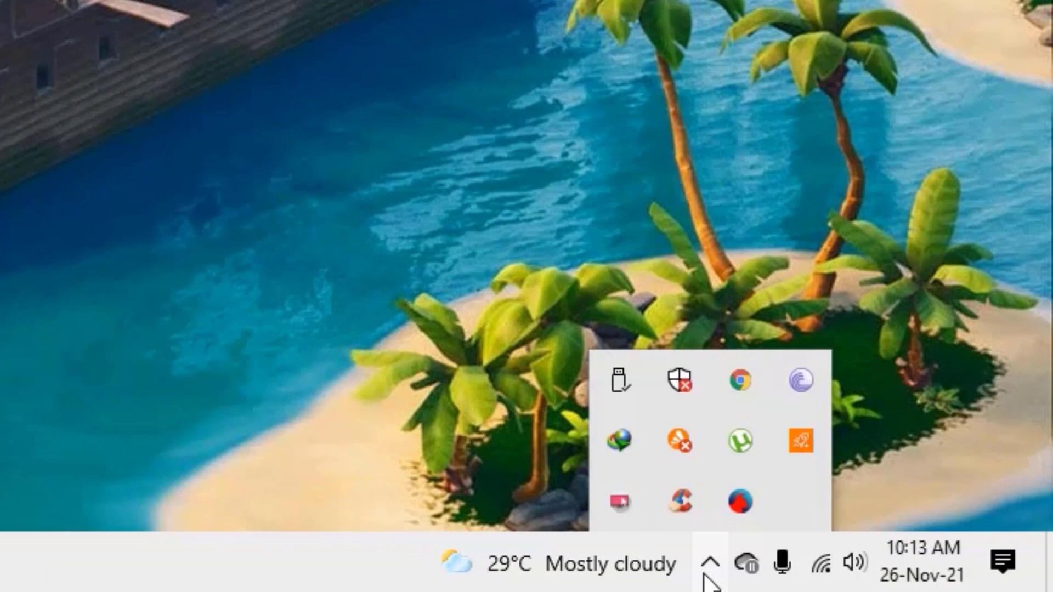
{"action": "left_click", "coordinate": [688, 384]}
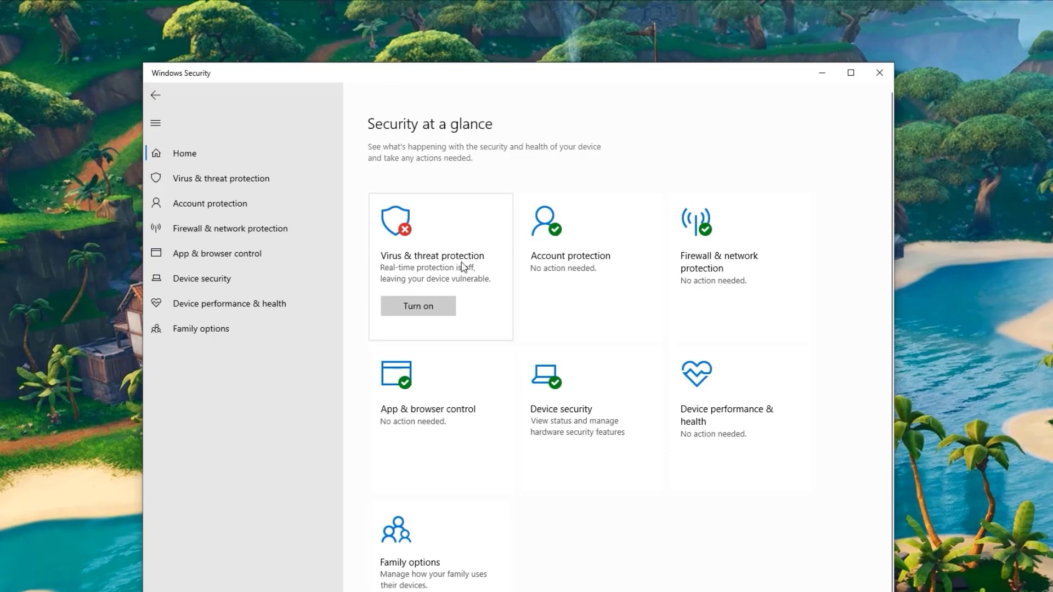
{"action": "left_click", "coordinate": [418, 306]}
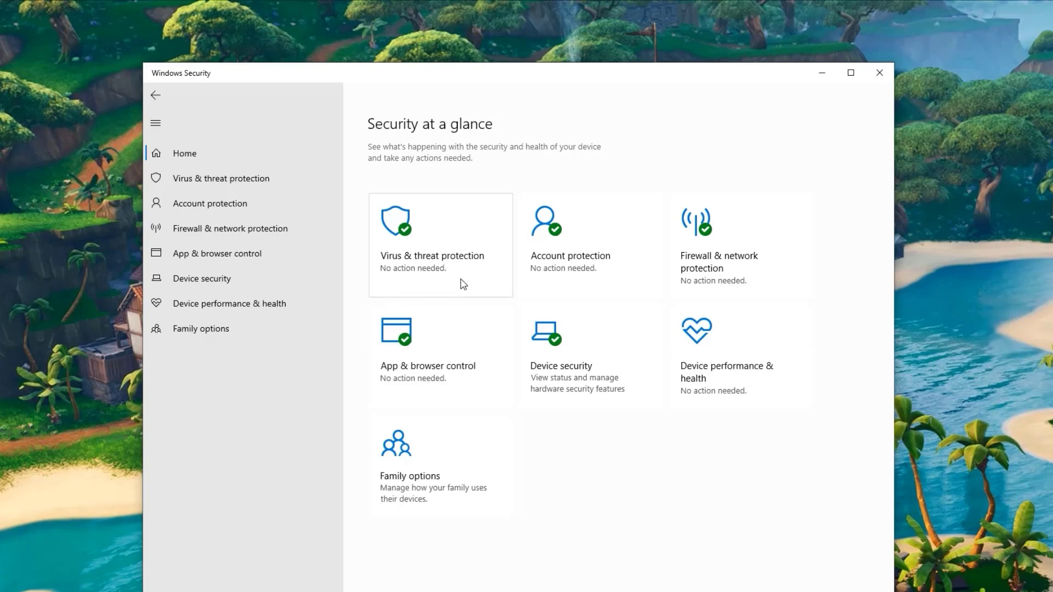
{"action": "left_click", "coordinate": [434, 257]}
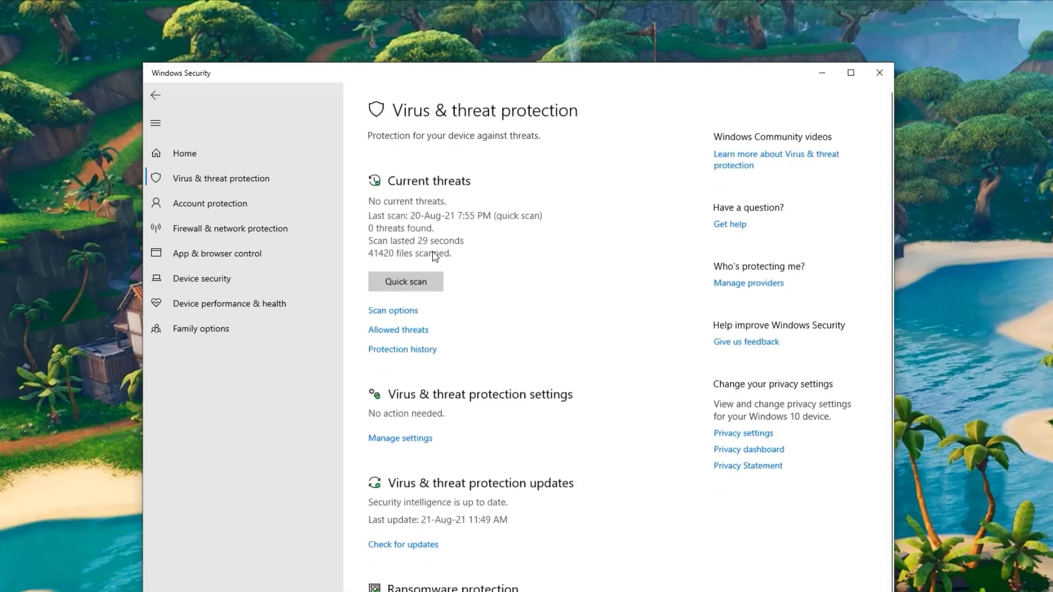
{"action": "left_click", "coordinate": [400, 282]}
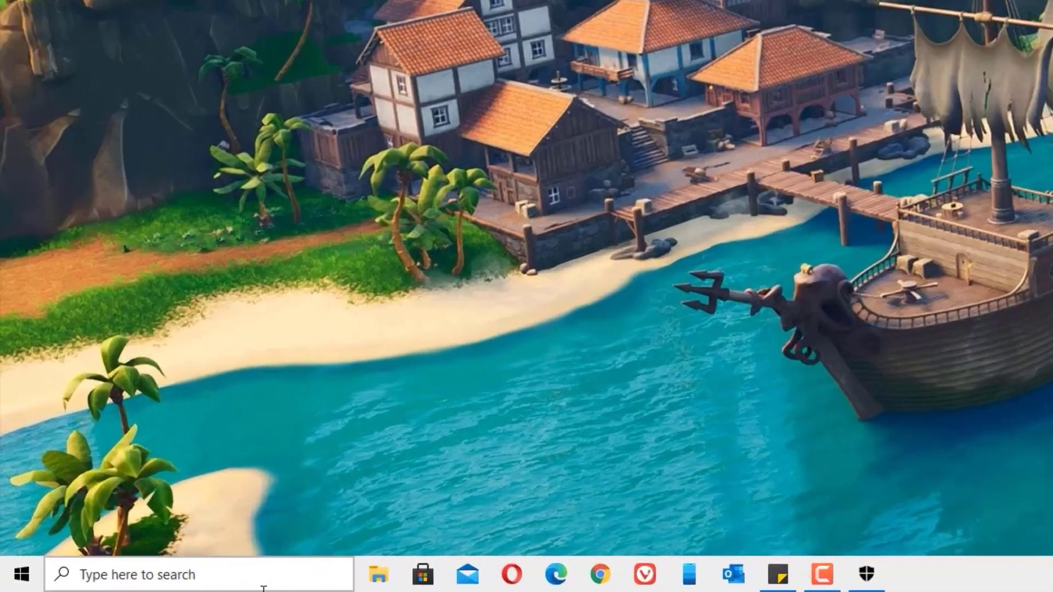
Step: Run cleanmgr from the Run dialog to launch Disk Cleanup
{"action": "left_click", "coordinate": [160, 582]}
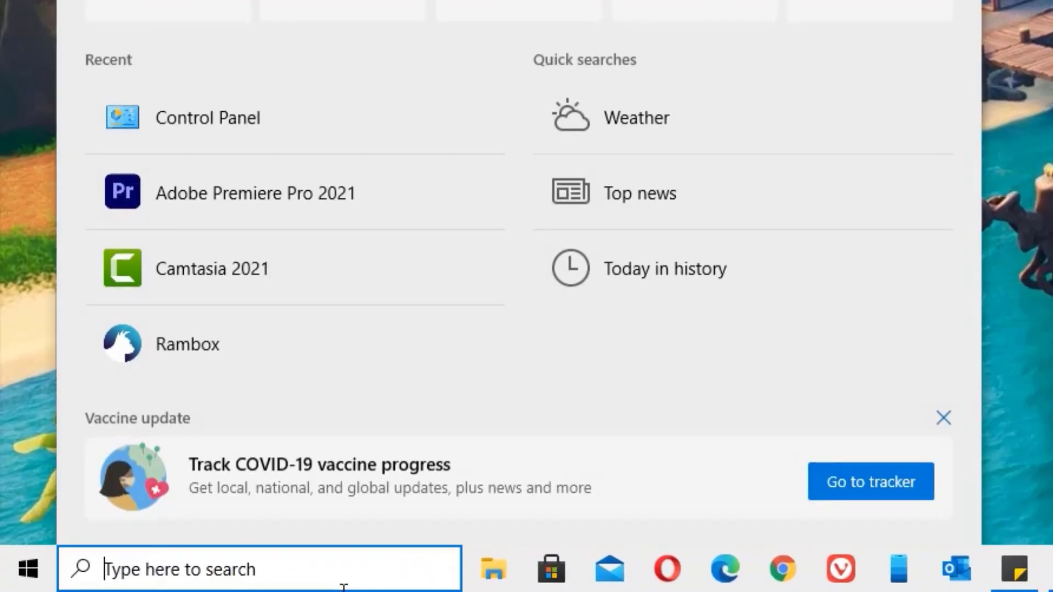
{"action": "type", "text": "run"}
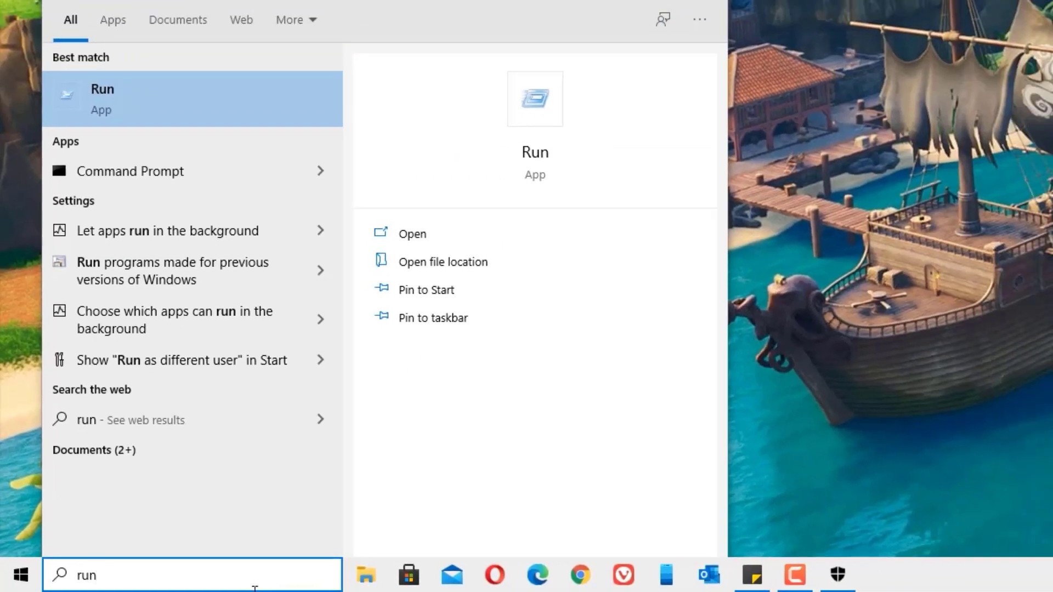
{"action": "left_click", "coordinate": [148, 104]}
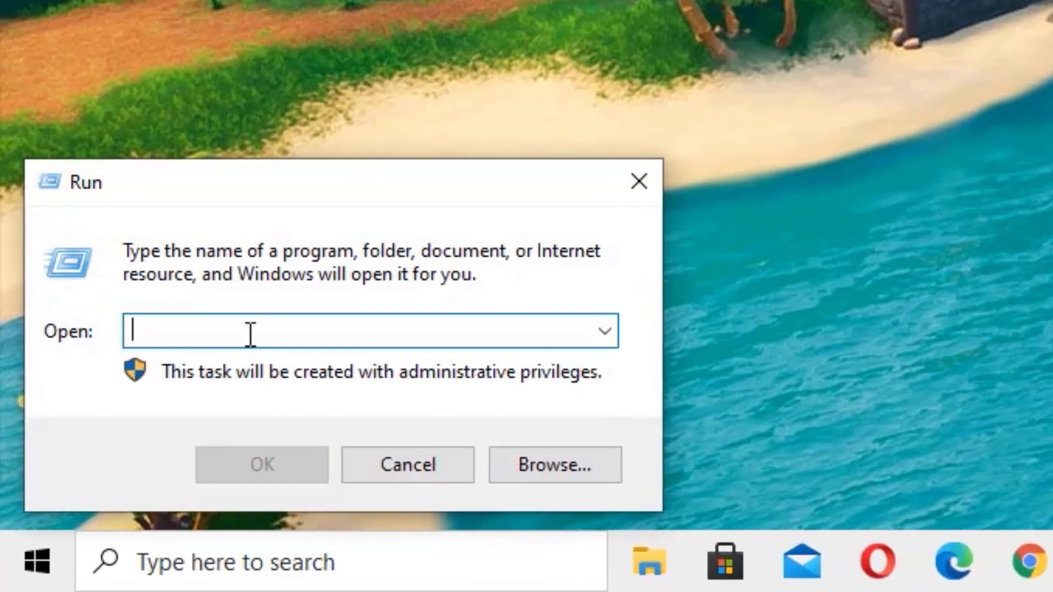
{"action": "type", "text": "cleanm"}
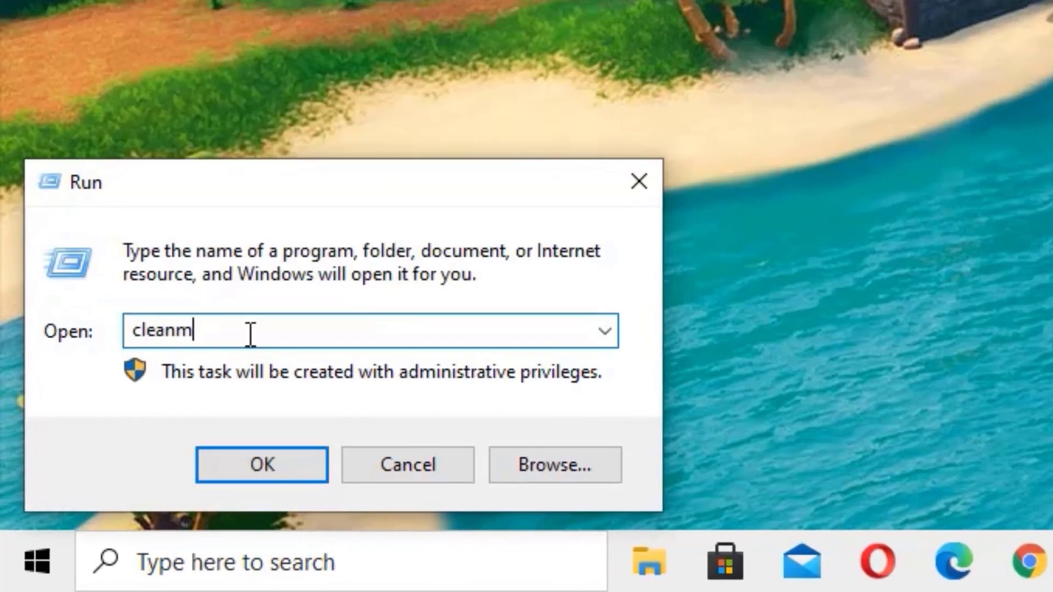
{"action": "type", "text": "gr"}
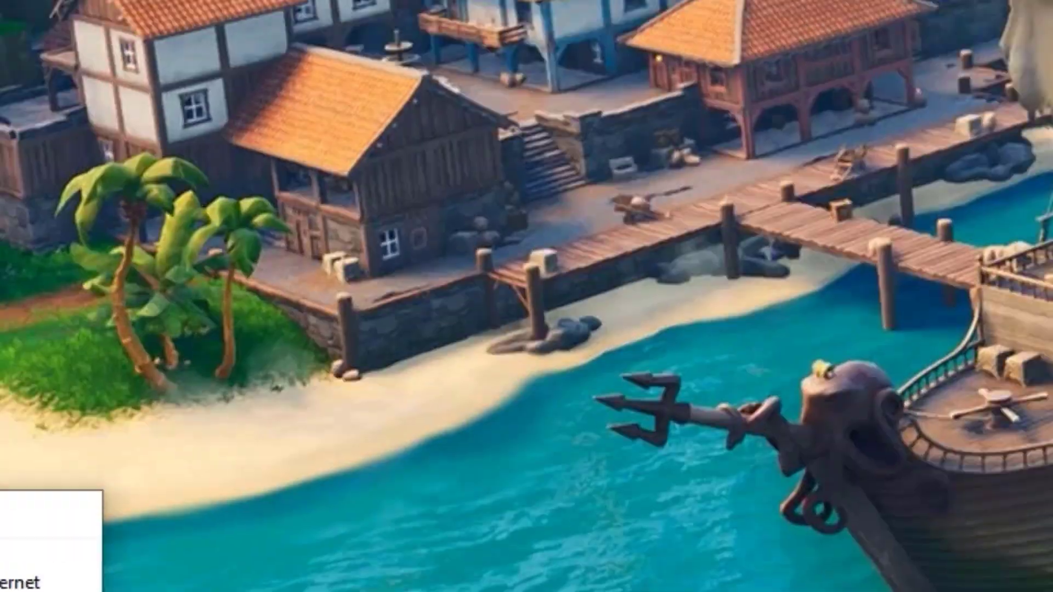
{"action": "key", "text": "Return"}
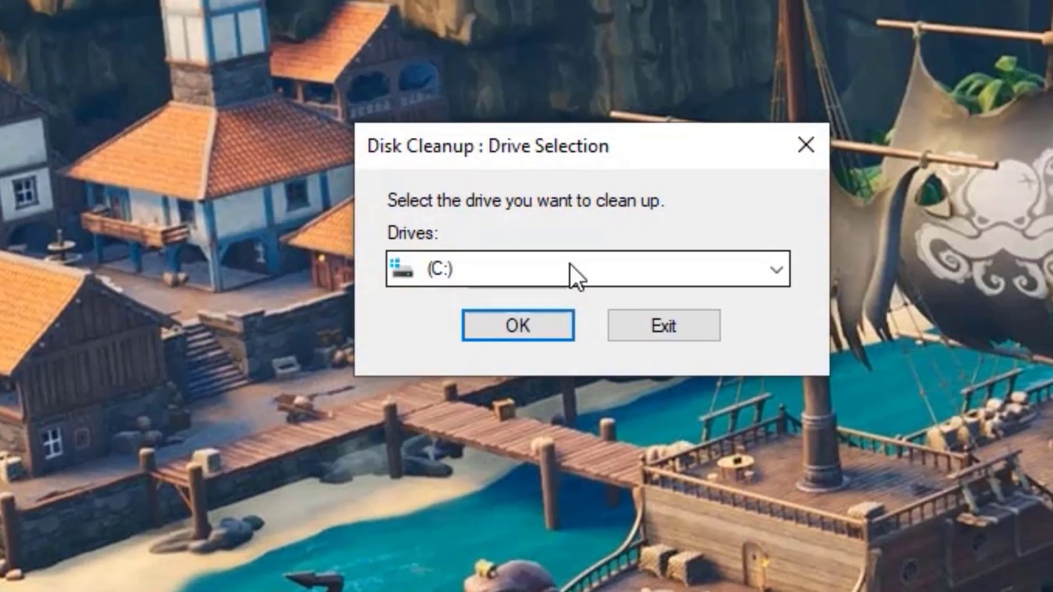
Step: Choose drive C: in Disk Cleanup and calculate the reclaimable space
{"action": "left_click", "coordinate": [569, 263]}
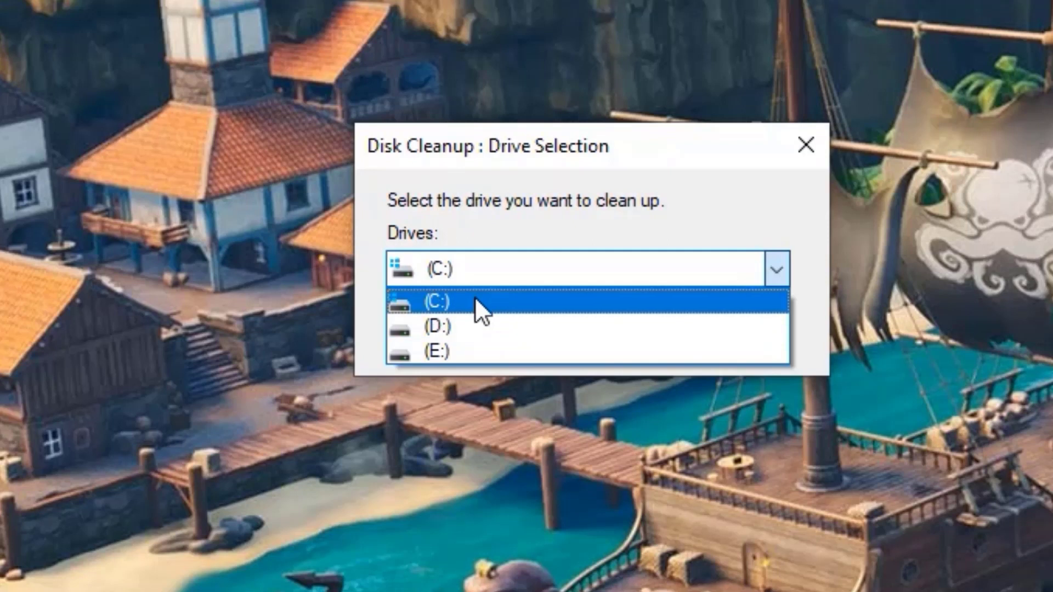
{"action": "left_click", "coordinate": [475, 297]}
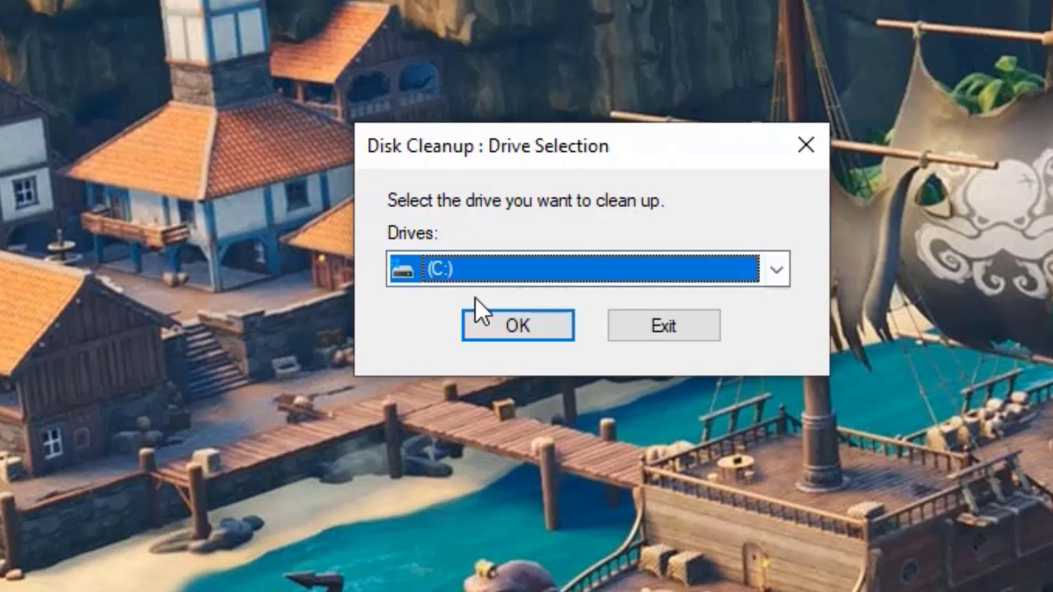
{"action": "left_click", "coordinate": [460, 323]}
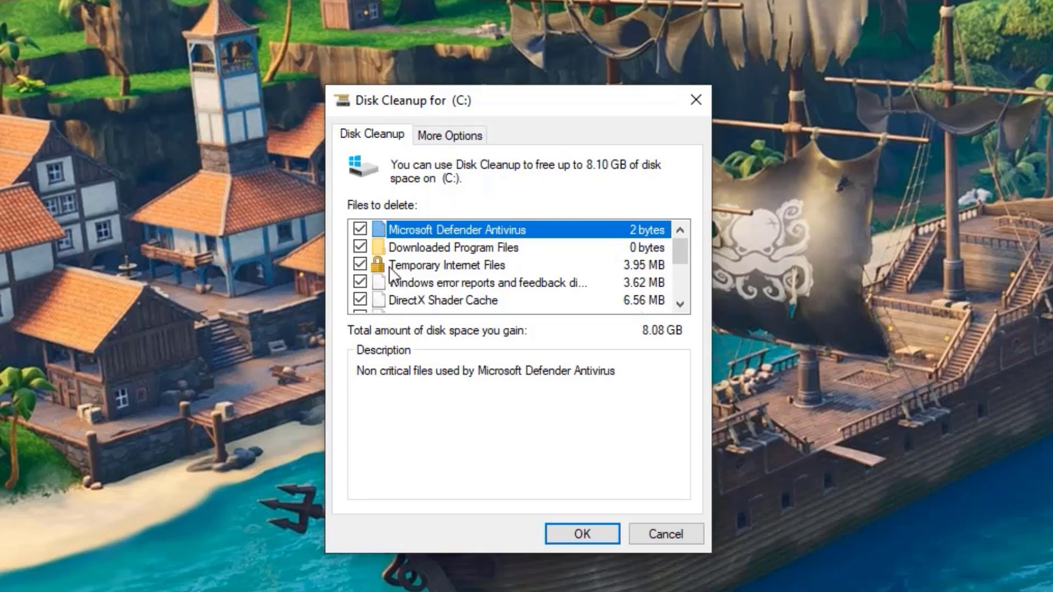
{"action": "scroll", "coordinate": [389, 266], "scroll_direction": "down", "scroll_amount": 2}
Step: Add Delivery Optimization Files and permanently delete all checked files from C:
{"action": "left_click", "coordinate": [360, 247]}
{"action": "scroll", "coordinate": [389, 283], "scroll_direction": "down", "scroll_amount": 1}
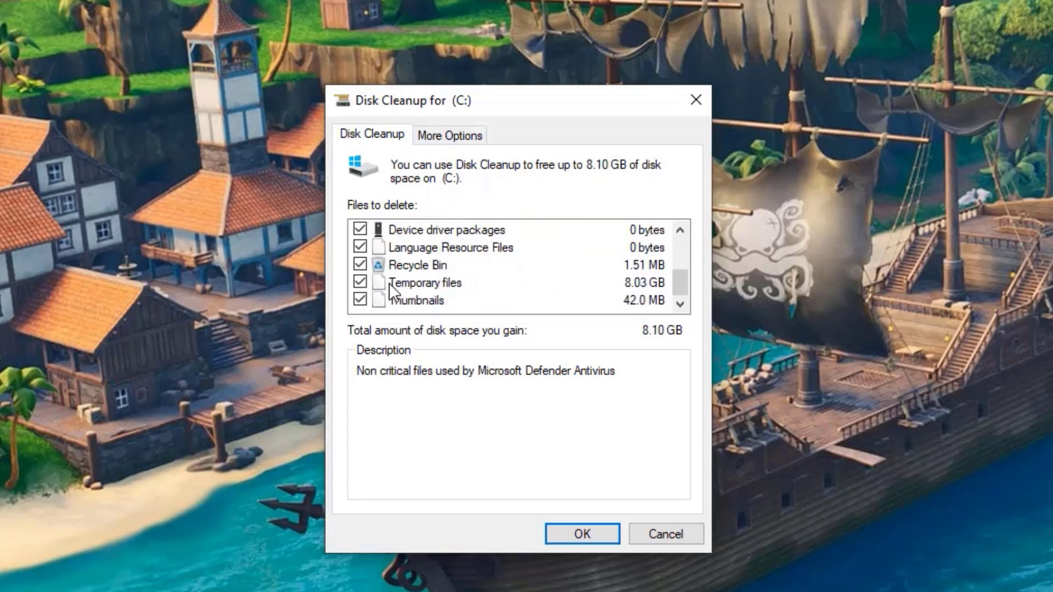
{"action": "scroll", "coordinate": [391, 291], "scroll_direction": "up", "scroll_amount": 3}
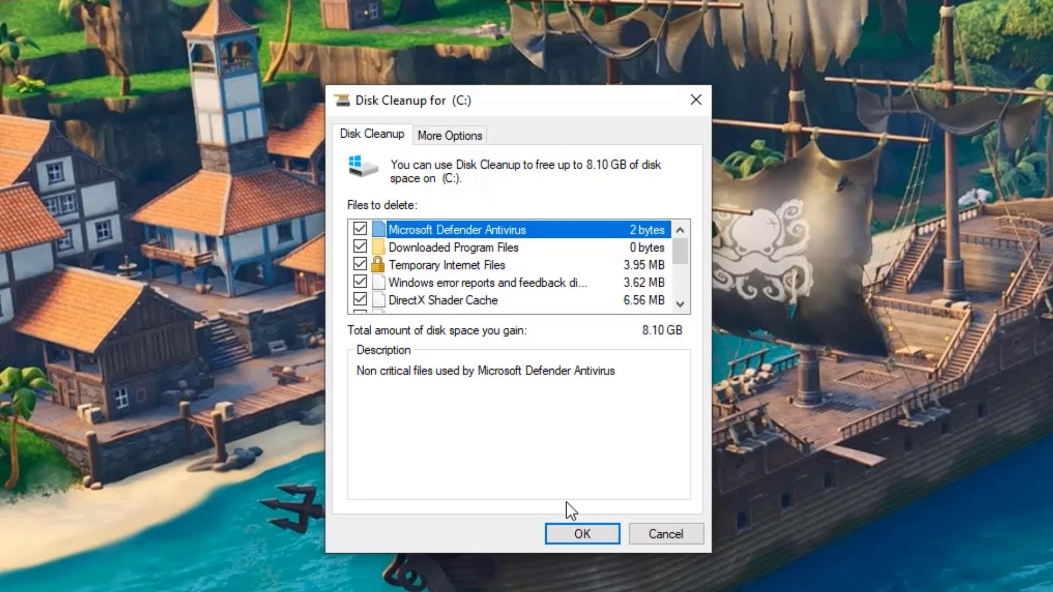
{"action": "left_click", "coordinate": [573, 531]}
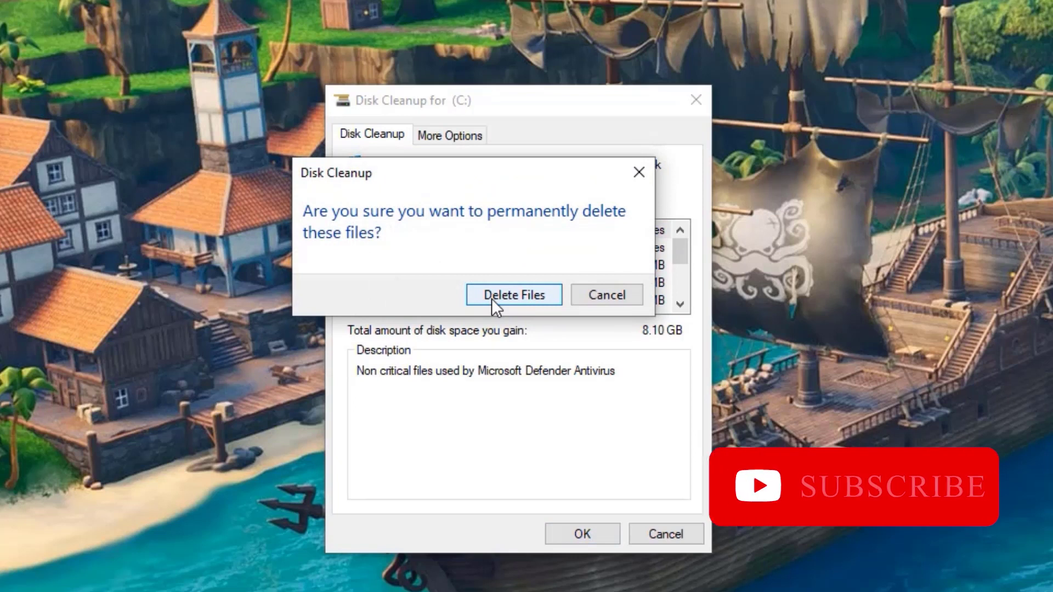
{"action": "left_click", "coordinate": [491, 299]}
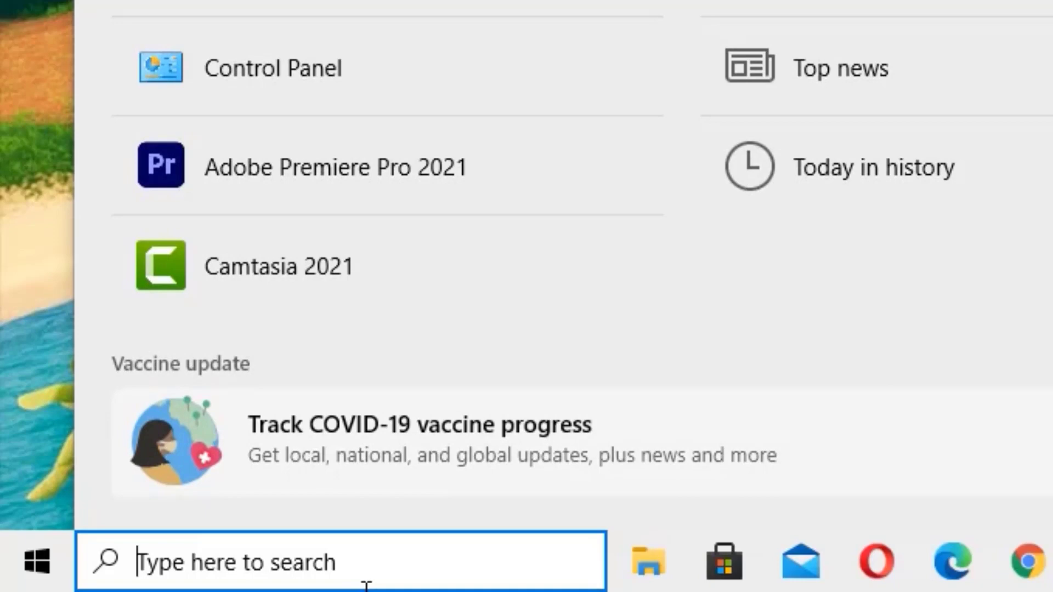
{"action": "type", "text": "run"}
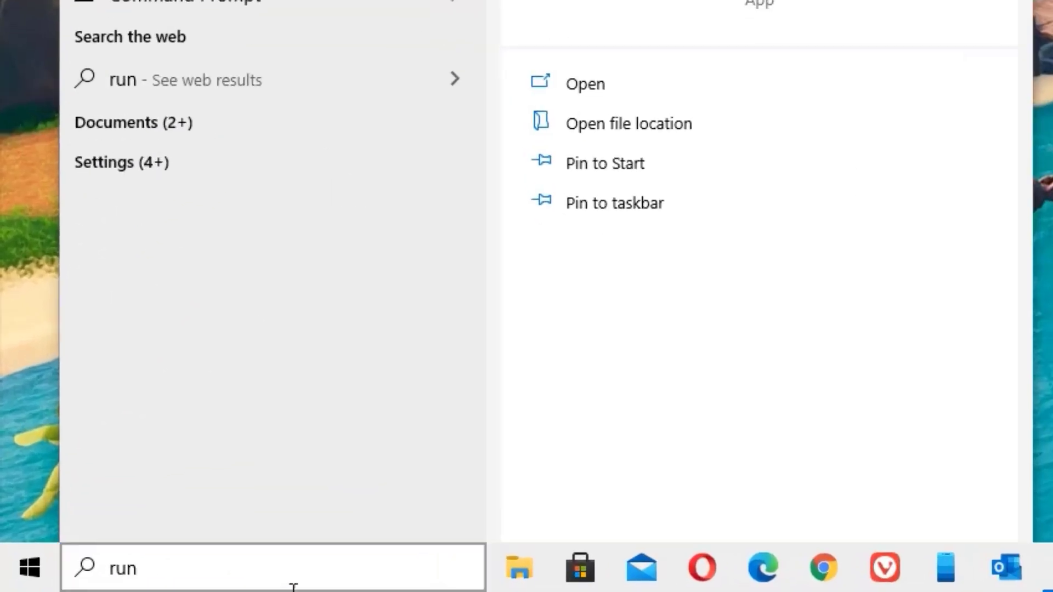
Step: Open C:\Windows\Temp via Run and delete its contents, skipping in-use items
{"action": "key", "text": "Return"}
{"action": "type", "text": "t"}
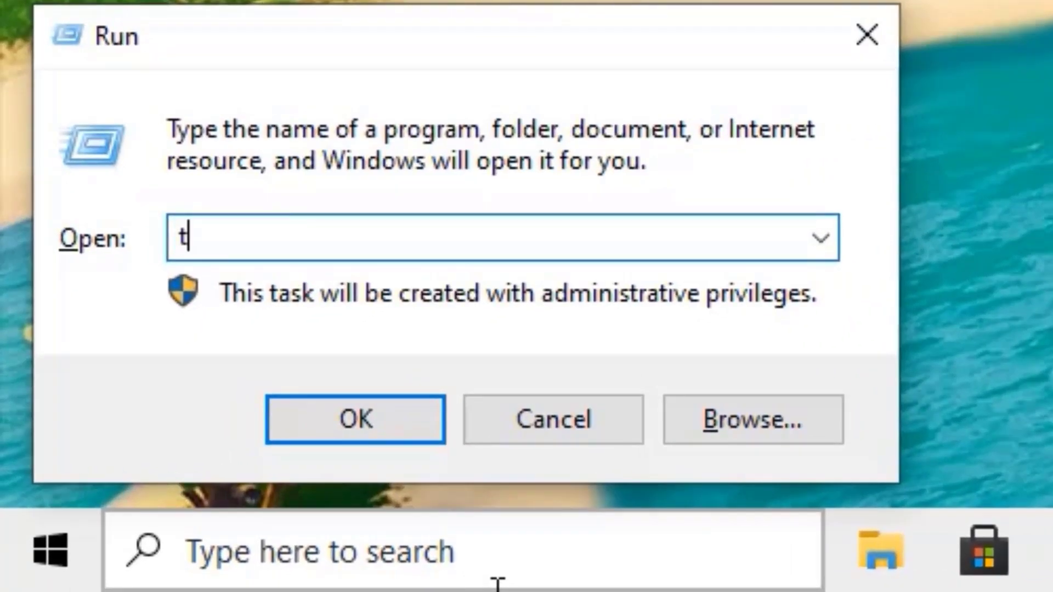
{"action": "type", "text": "emp"}
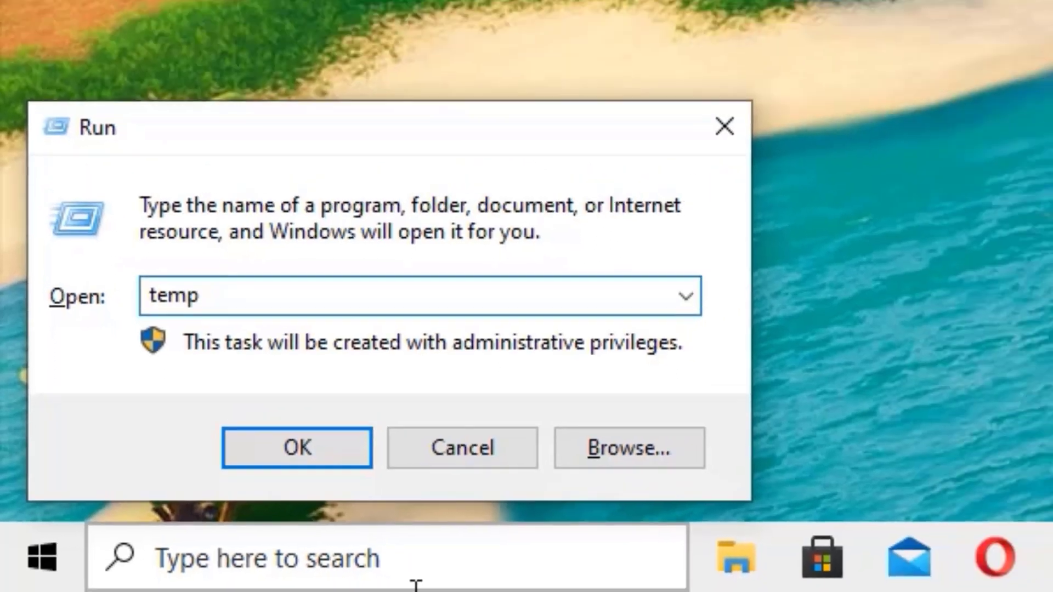
{"action": "key", "text": "Return"}
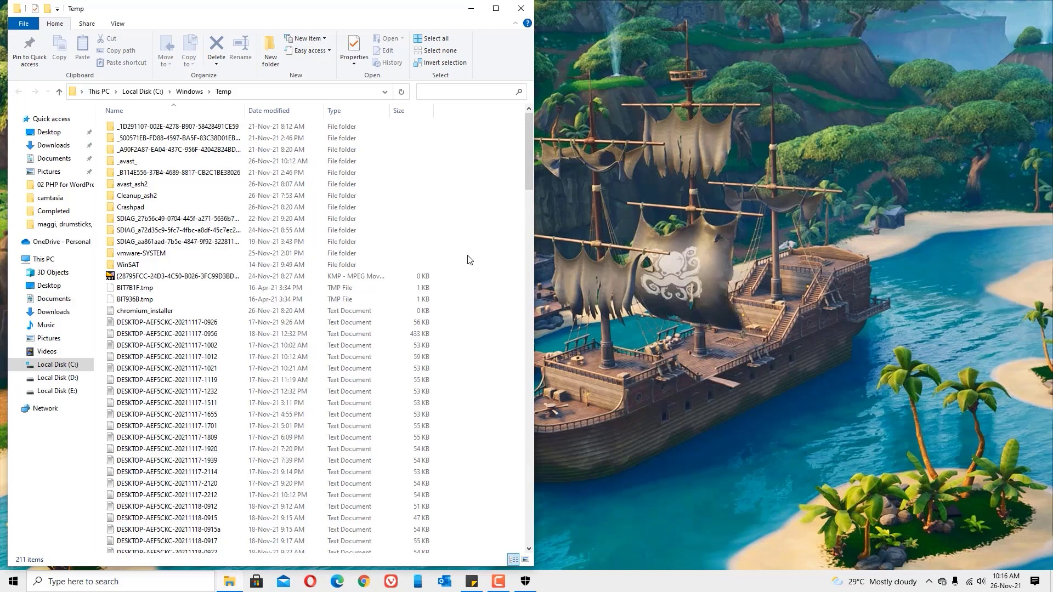
{"action": "key", "text": "ctrl+a"}
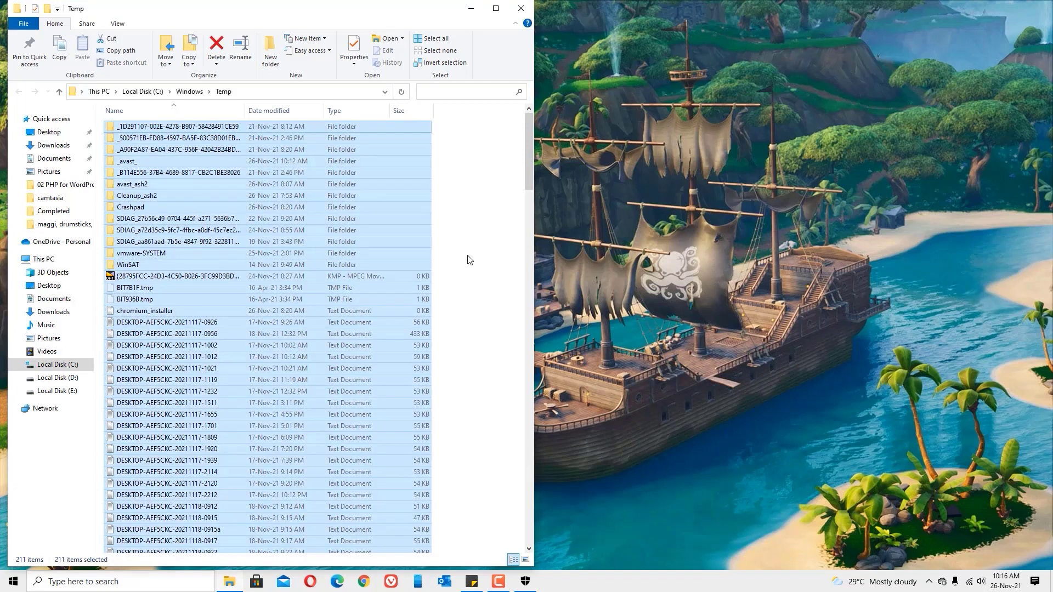
{"action": "right_click", "coordinate": [394, 221]}
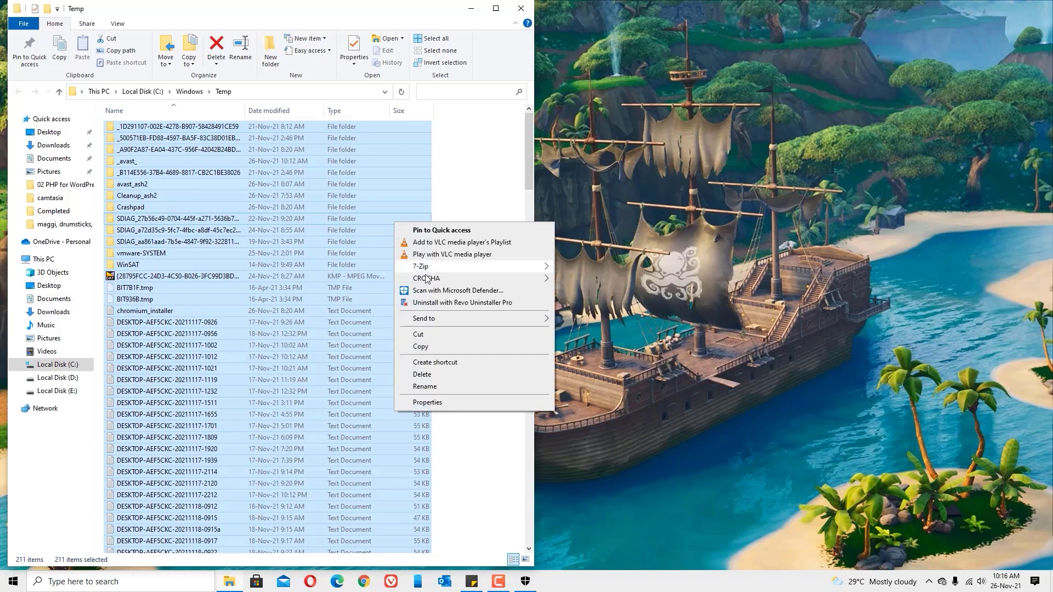
{"action": "left_click", "coordinate": [451, 374]}
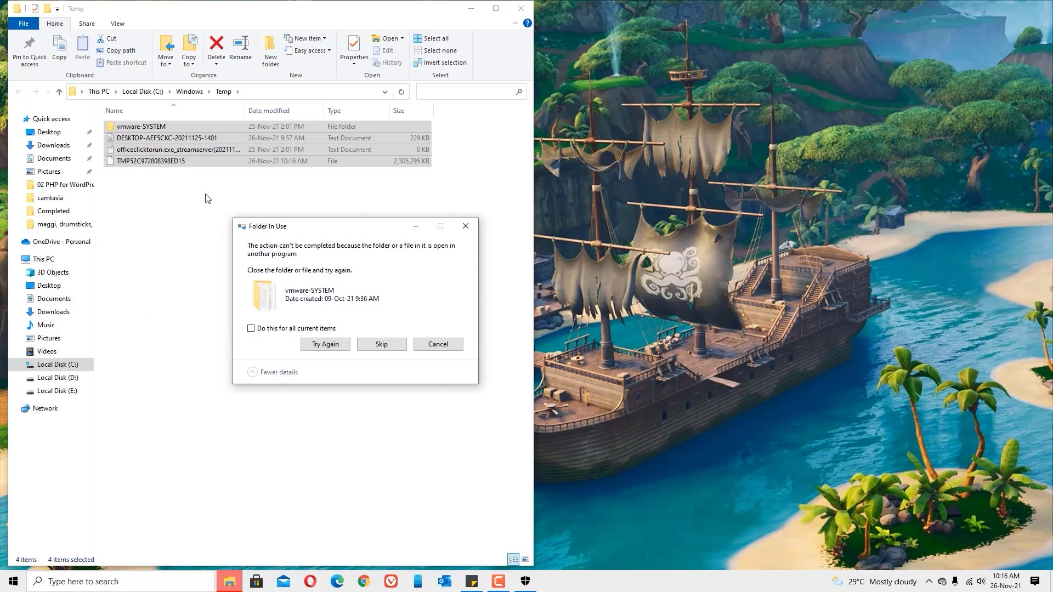
{"action": "left_click", "coordinate": [380, 345]}
{"action": "left_click", "coordinate": [522, 12]}
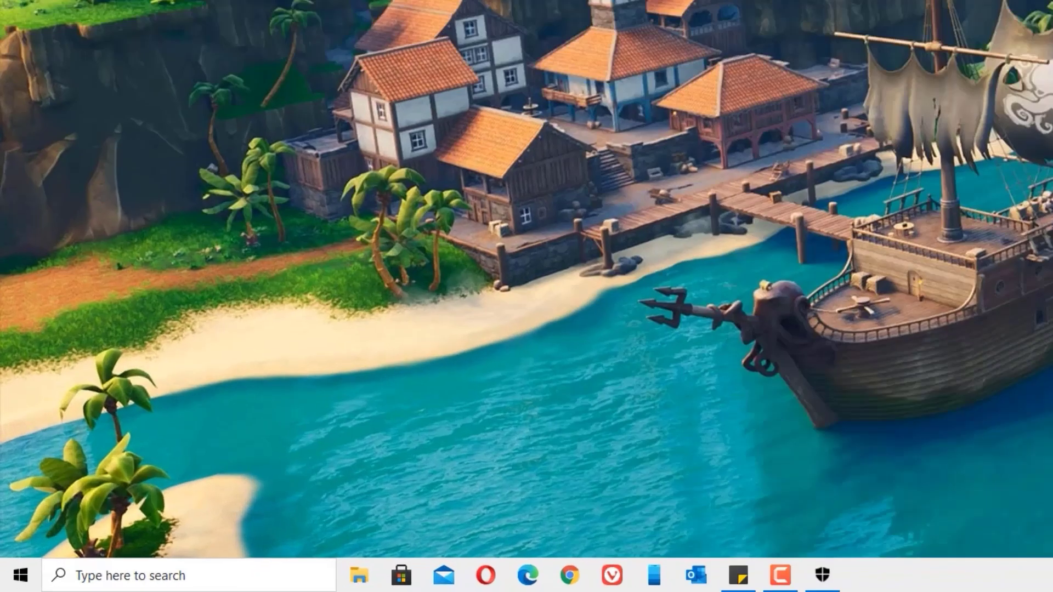
Step: Open the user's %temp% folder through the Run dialog
{"action": "left_click", "coordinate": [141, 581]}
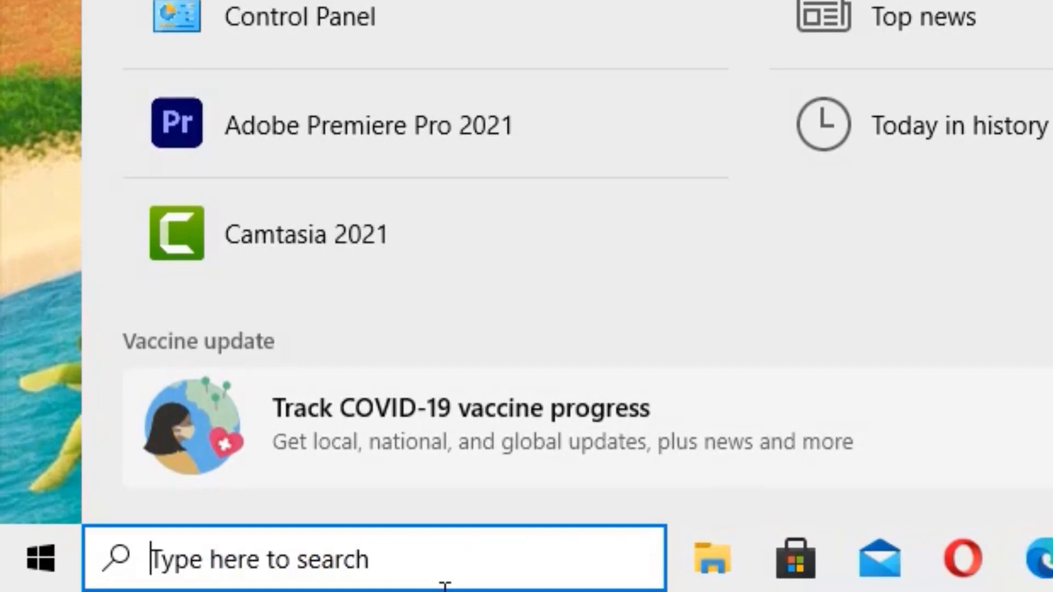
{"action": "type", "text": "r"}
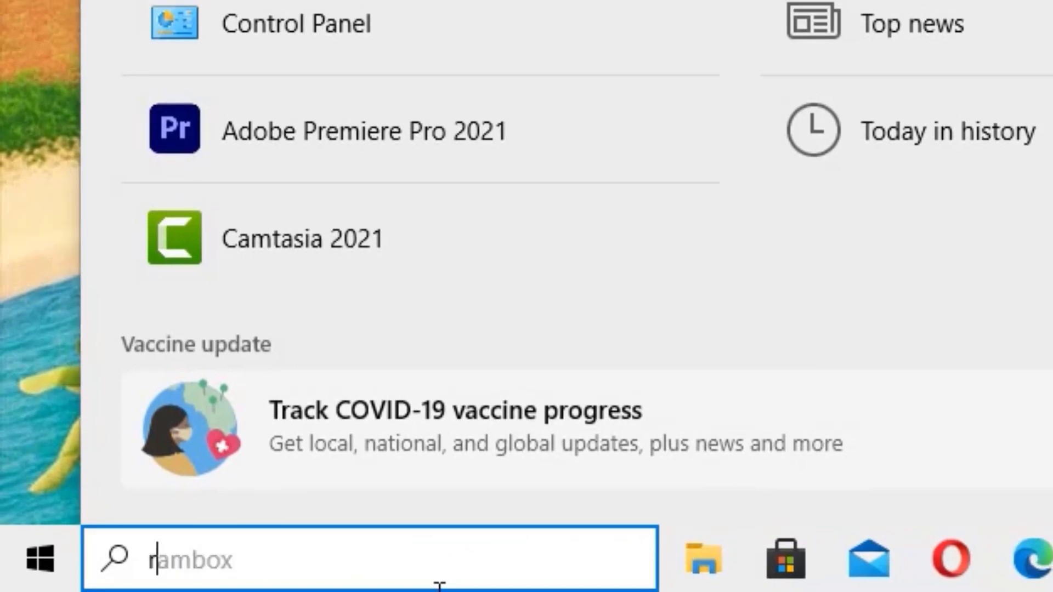
{"action": "type", "text": "un"}
{"action": "key", "text": "Return"}
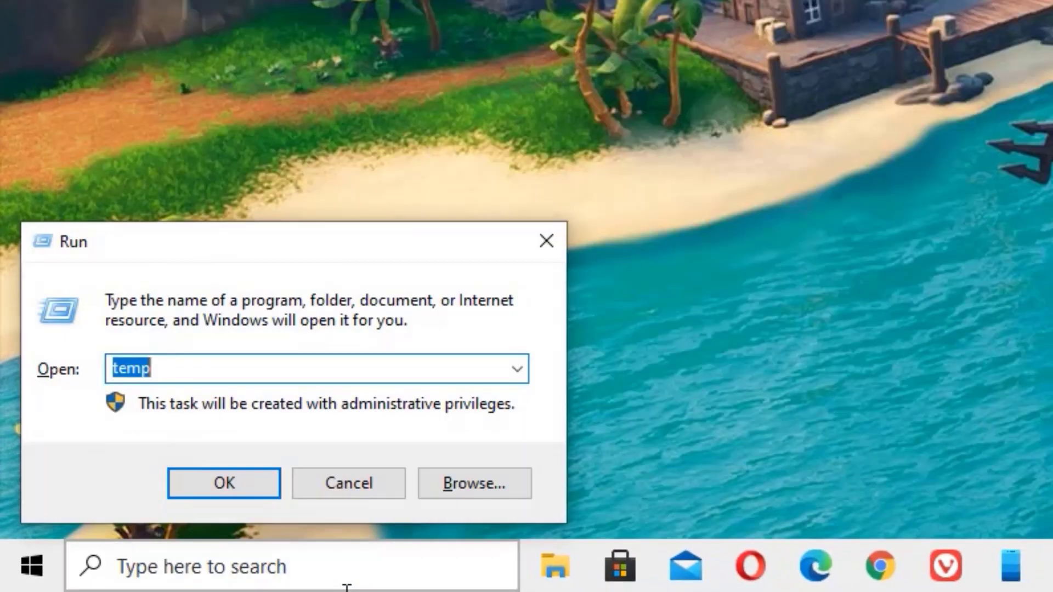
{"action": "type", "text": "%te"}
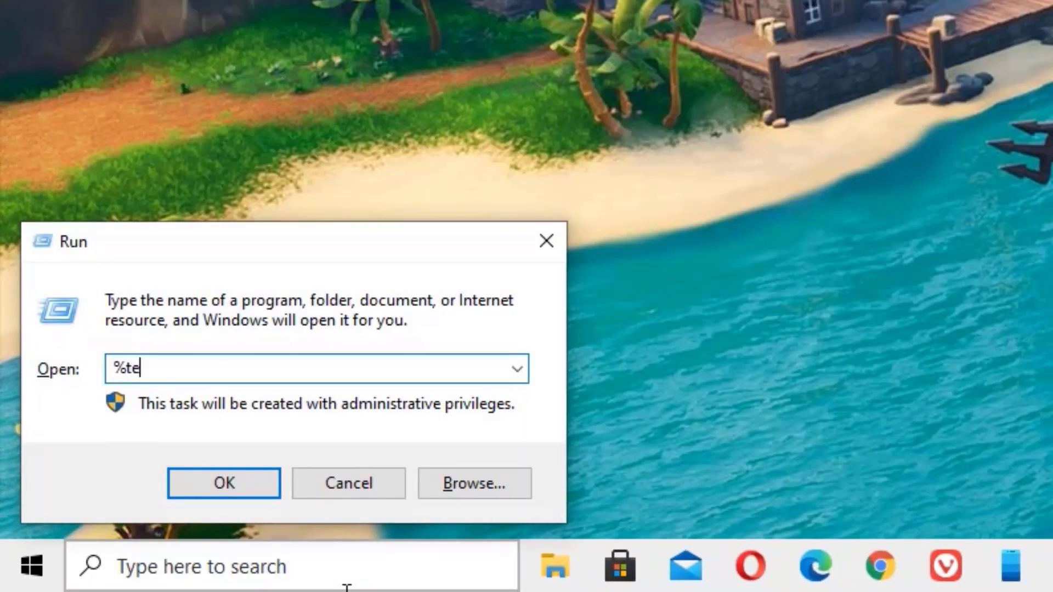
{"action": "type", "text": "mp%"}
{"action": "key", "text": "Return"}
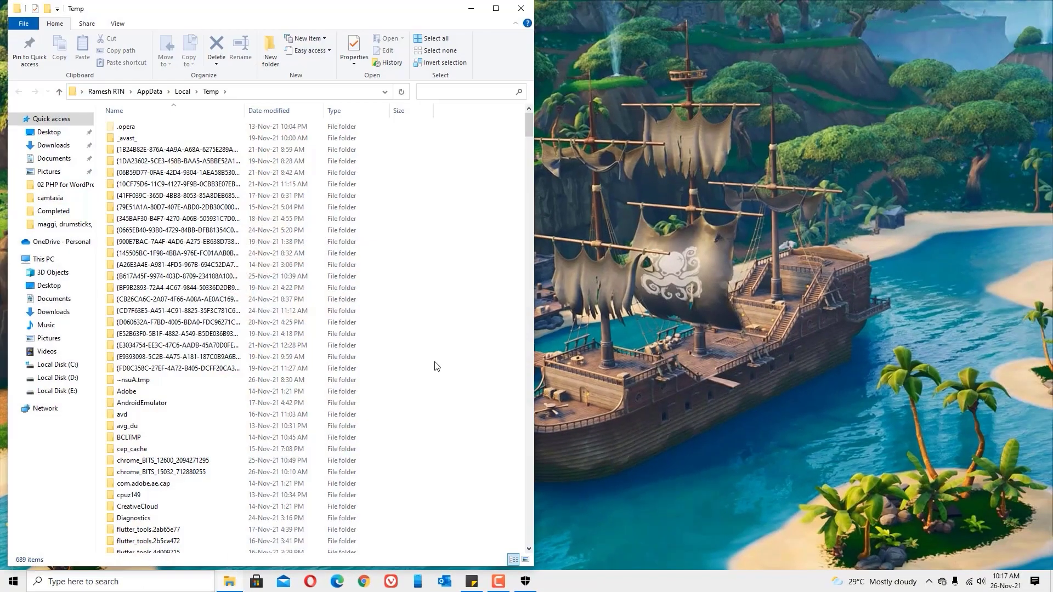
Step: Delete all 12,559 items in the user's Temp folder, retrying the in-use item
{"action": "key", "text": "ctrl+a"}
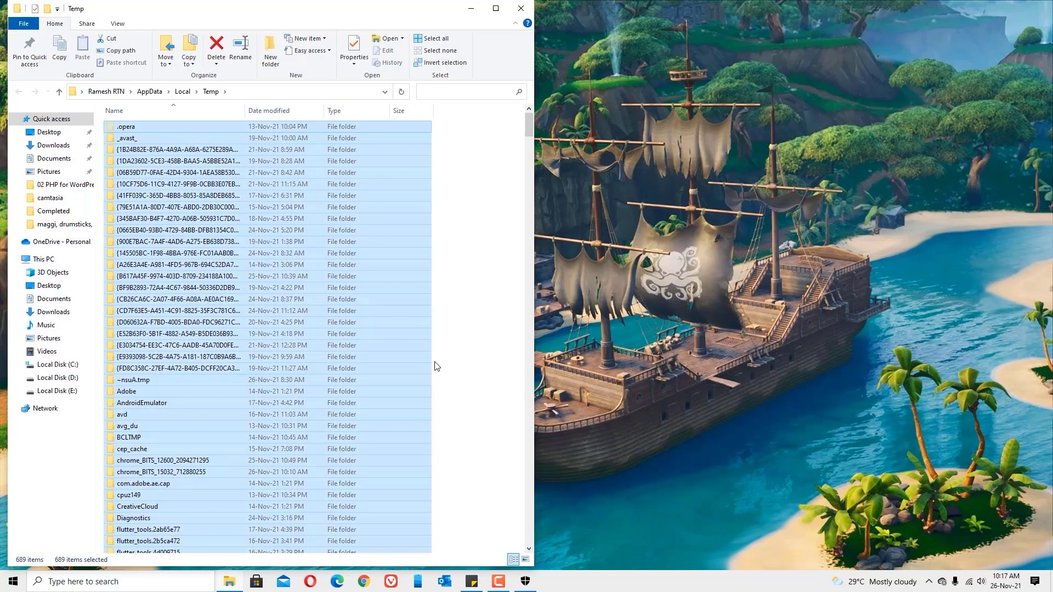
{"action": "right_click", "coordinate": [322, 285]}
{"action": "left_click", "coordinate": [368, 451]}
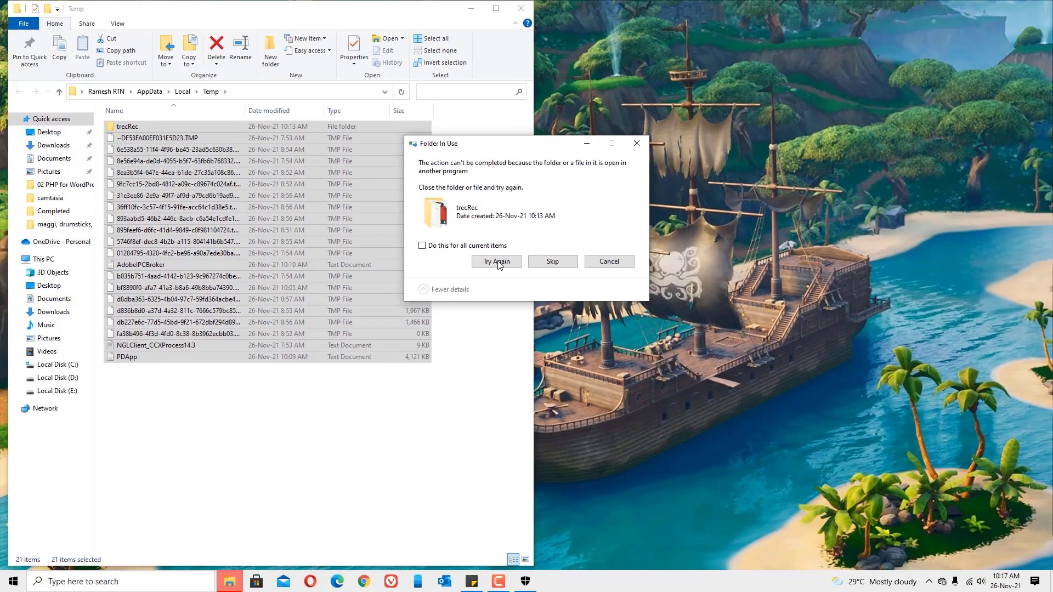
{"action": "left_click", "coordinate": [497, 265]}
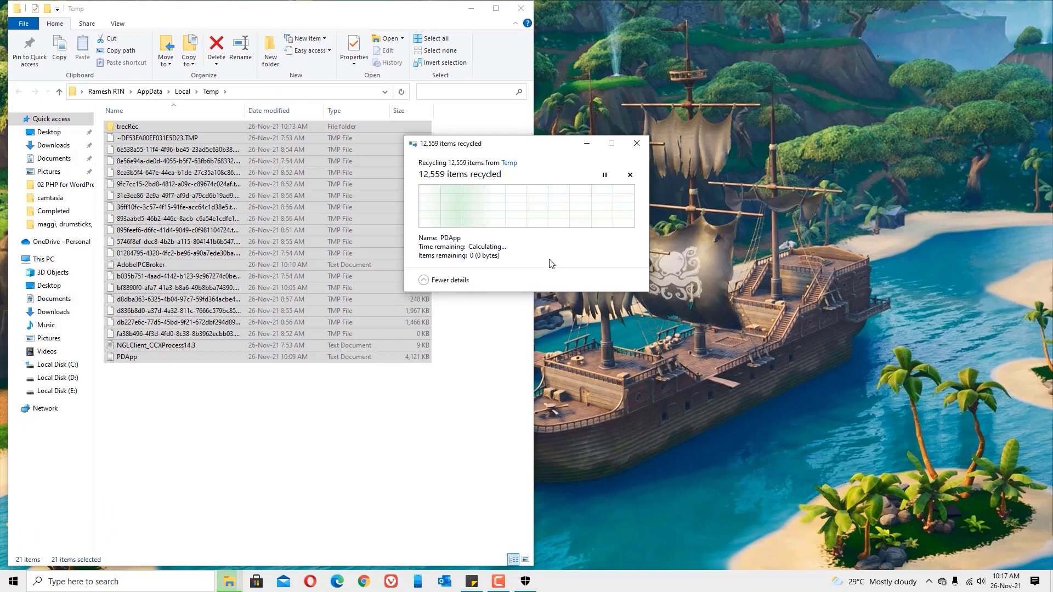
Step: Close the Temp folder and open the Recycle Bin from Windows search
{"action": "left_click", "coordinate": [522, 8]}
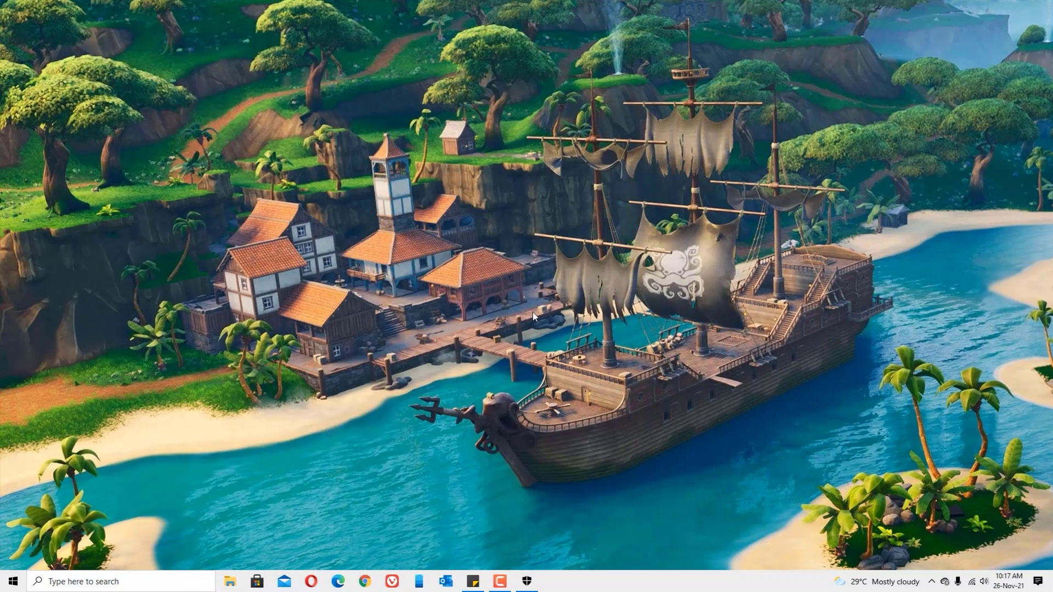
{"action": "left_click", "coordinate": [142, 578]}
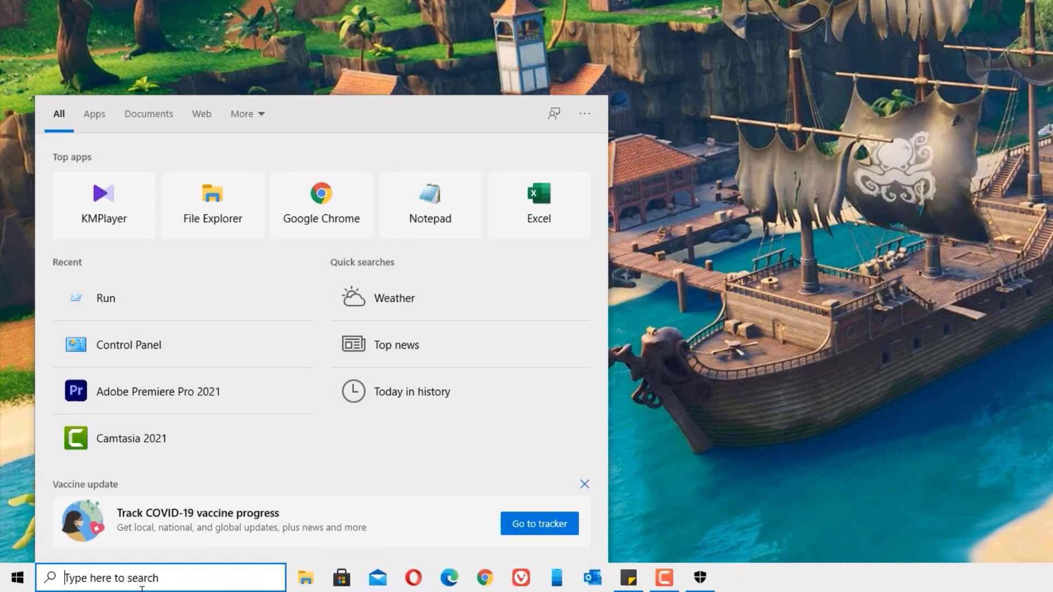
{"action": "type", "text": "rec"}
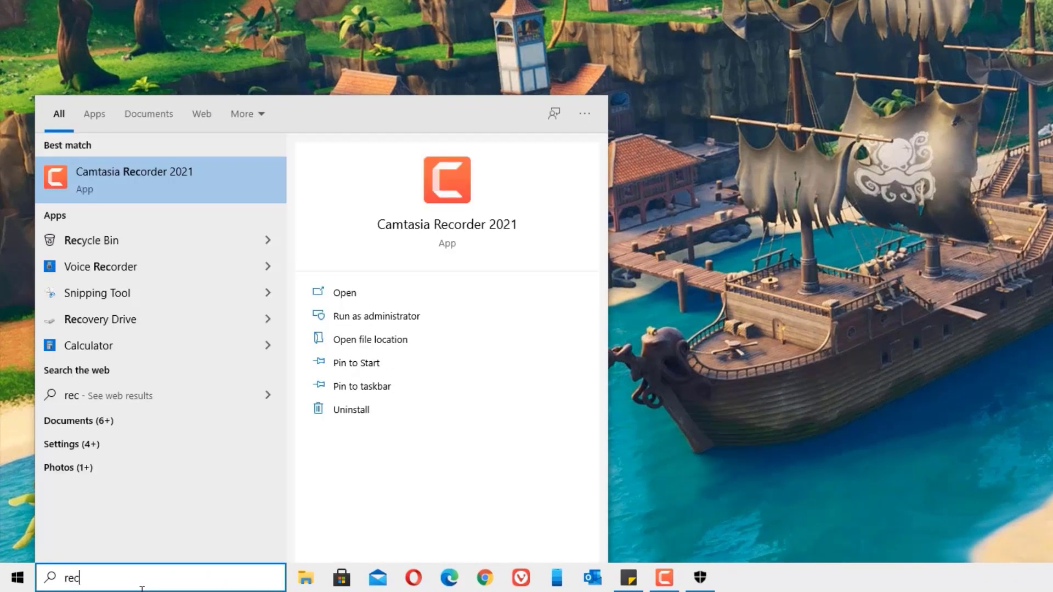
{"action": "key", "text": "Down"}
{"action": "key", "text": "Return"}
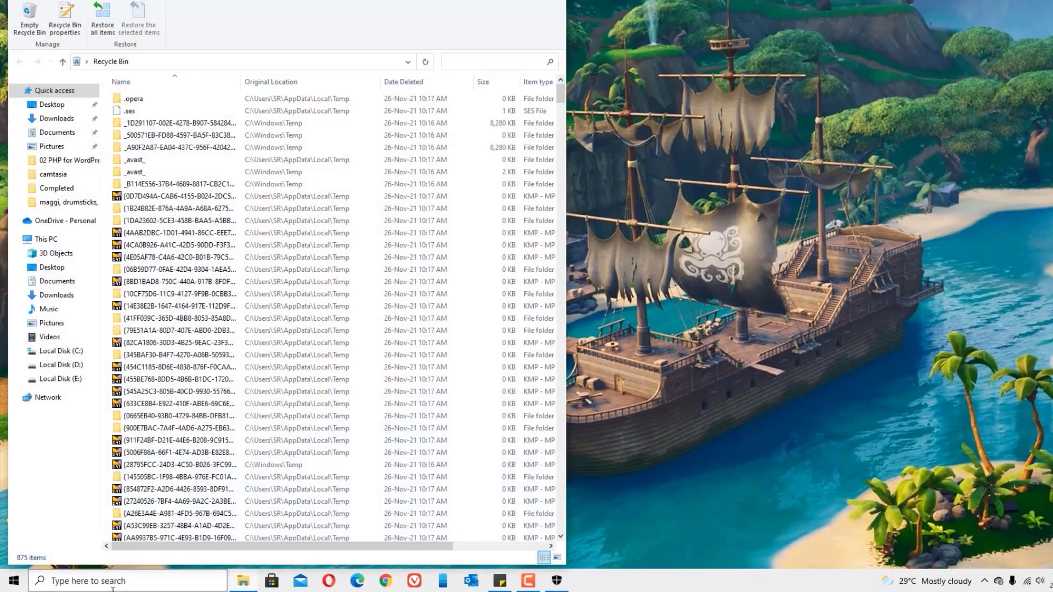
Step: Permanently delete all 875 items in the Recycle Bin
{"action": "key", "text": "ctrl+a"}
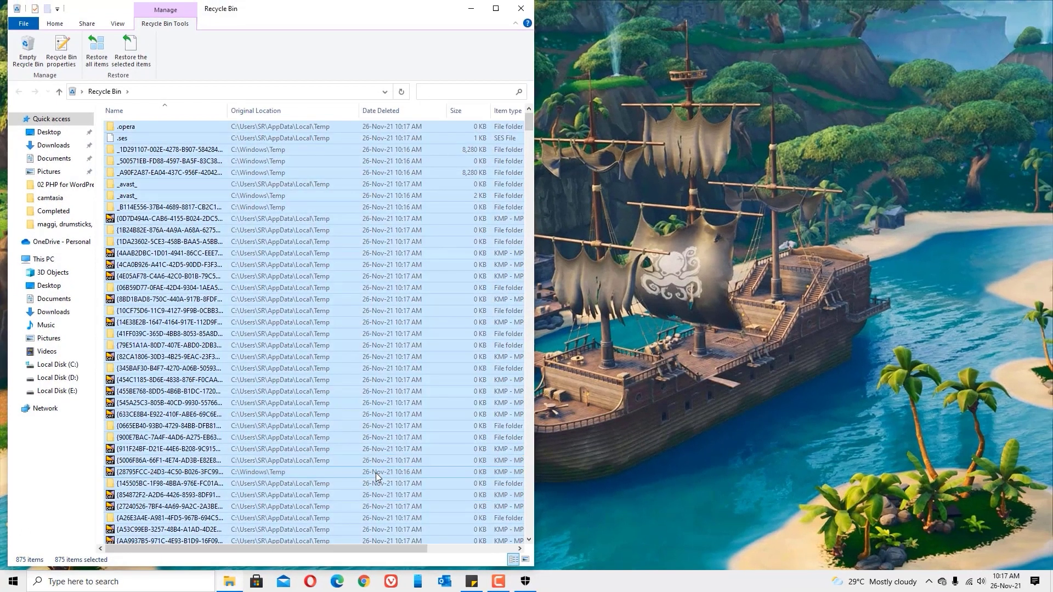
{"action": "key", "text": "Delete"}
{"action": "key", "text": "Return"}
Step: Close the emptied Recycle Bin window
{"action": "left_click", "coordinate": [522, 9]}
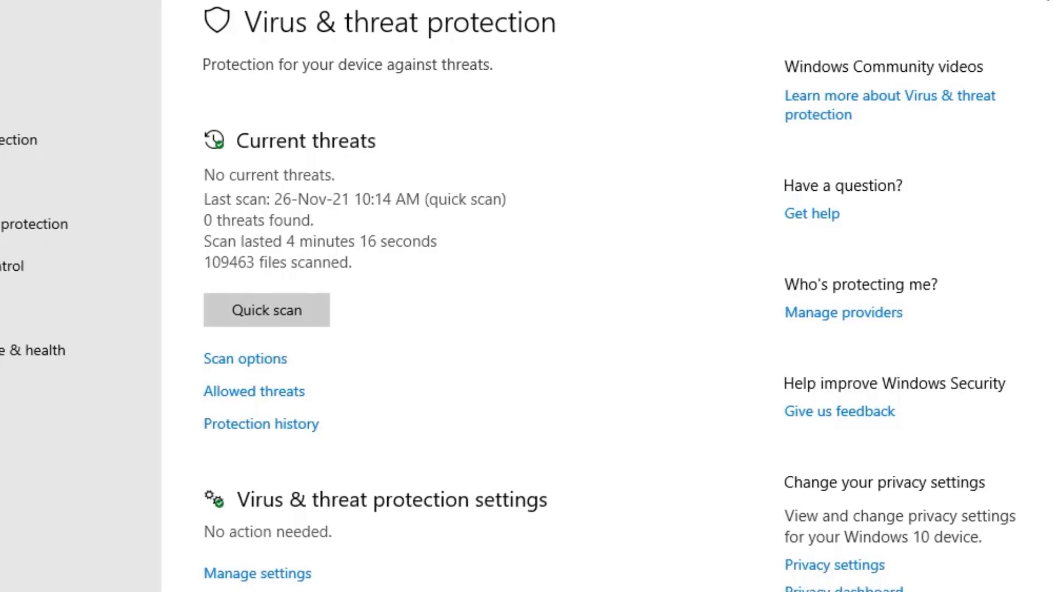
Step: Close the Windows Security window after its quick scan reported 0 threats
{"action": "left_click", "coordinate": [970, 21]}
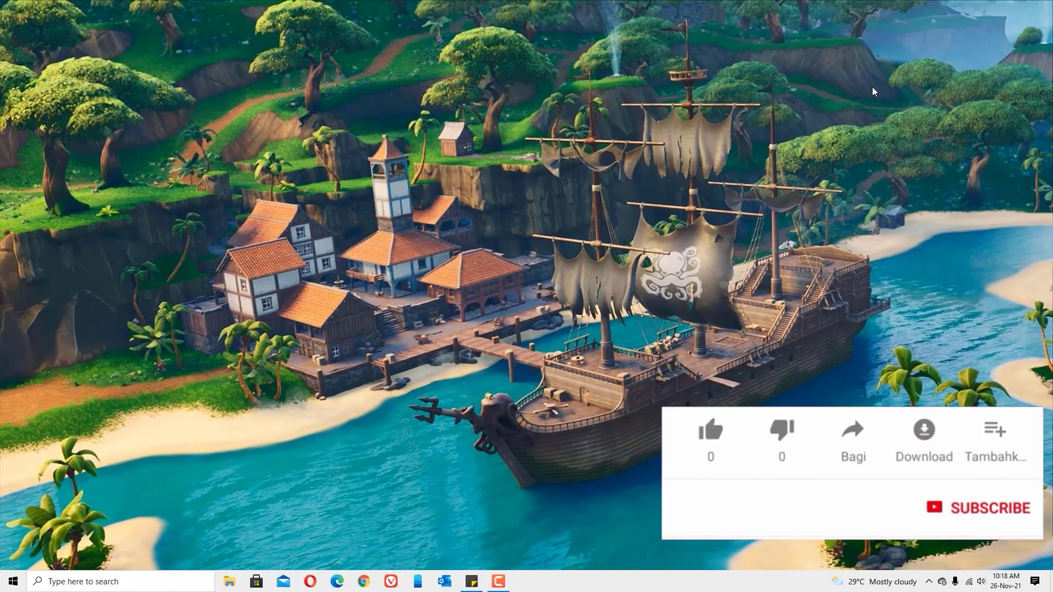